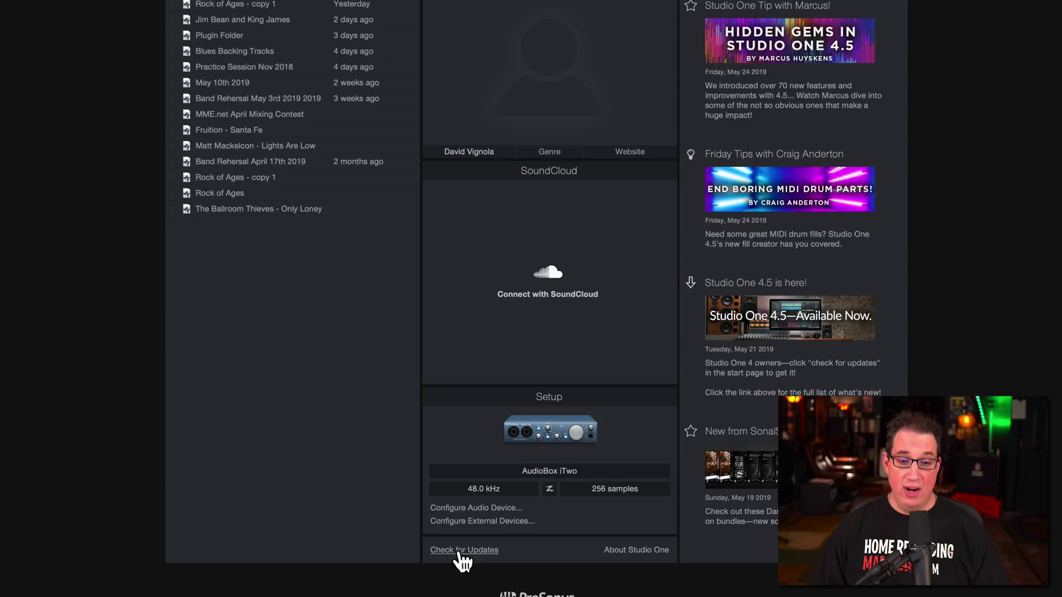
# Check for updates and dismiss the notice, then browse the Songs, Projects and Recent file lists
pyautogui.click(459, 551)
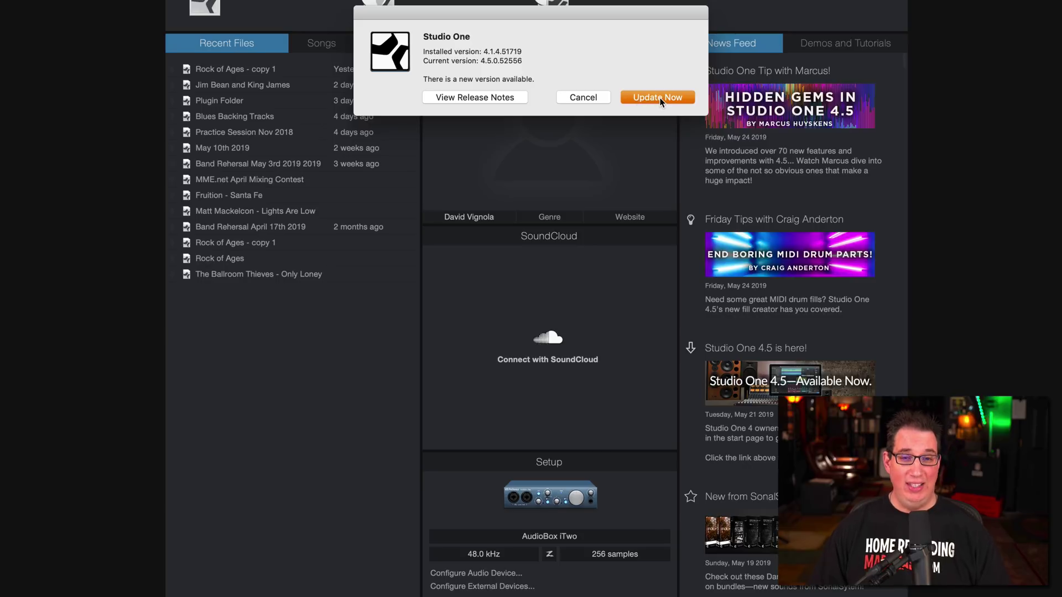
pyautogui.click(581, 95)
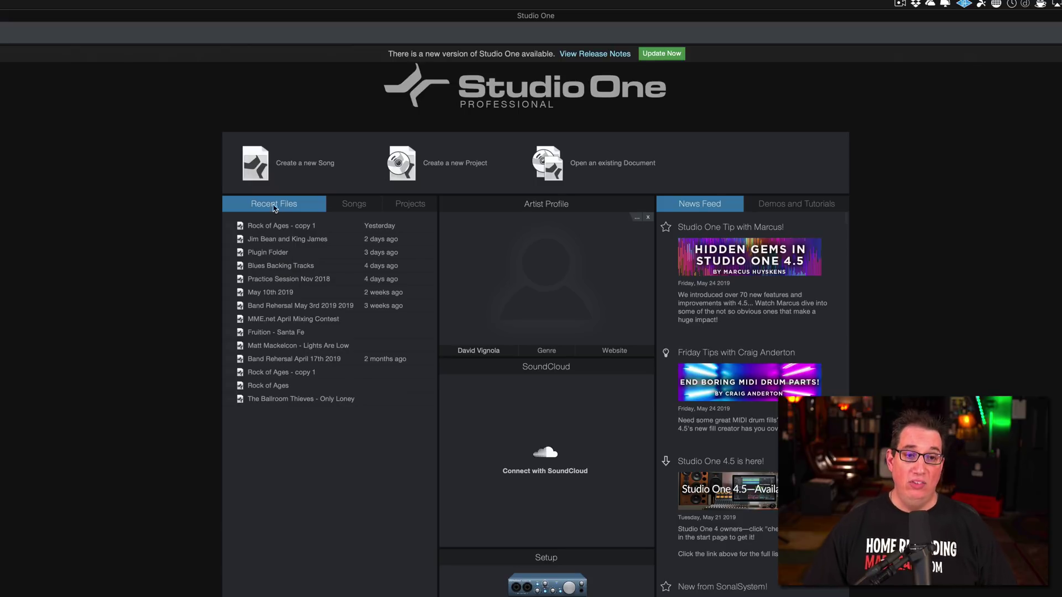
pyautogui.click(355, 206)
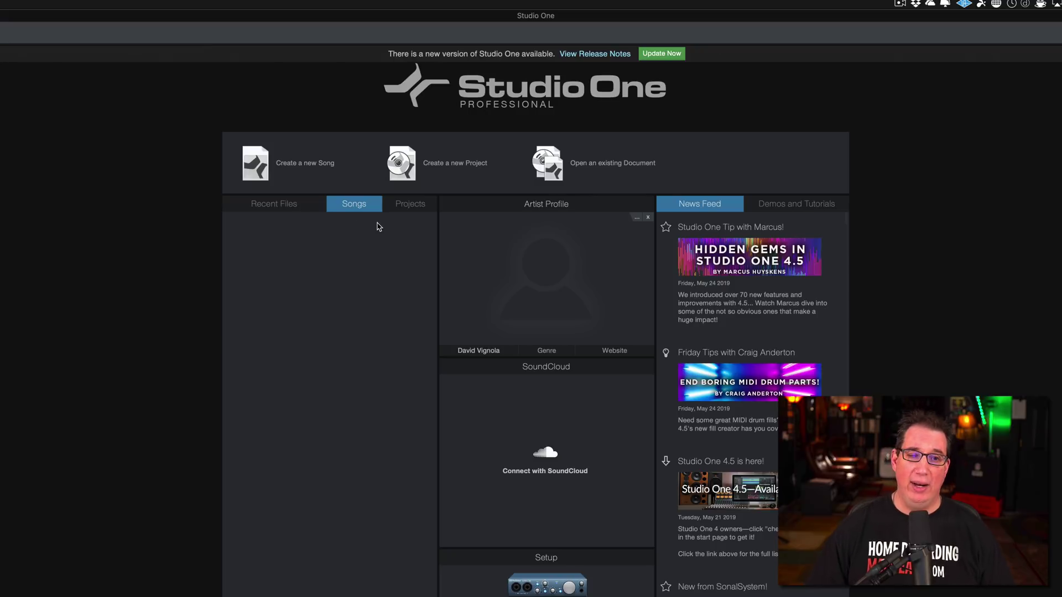
pyautogui.click(409, 207)
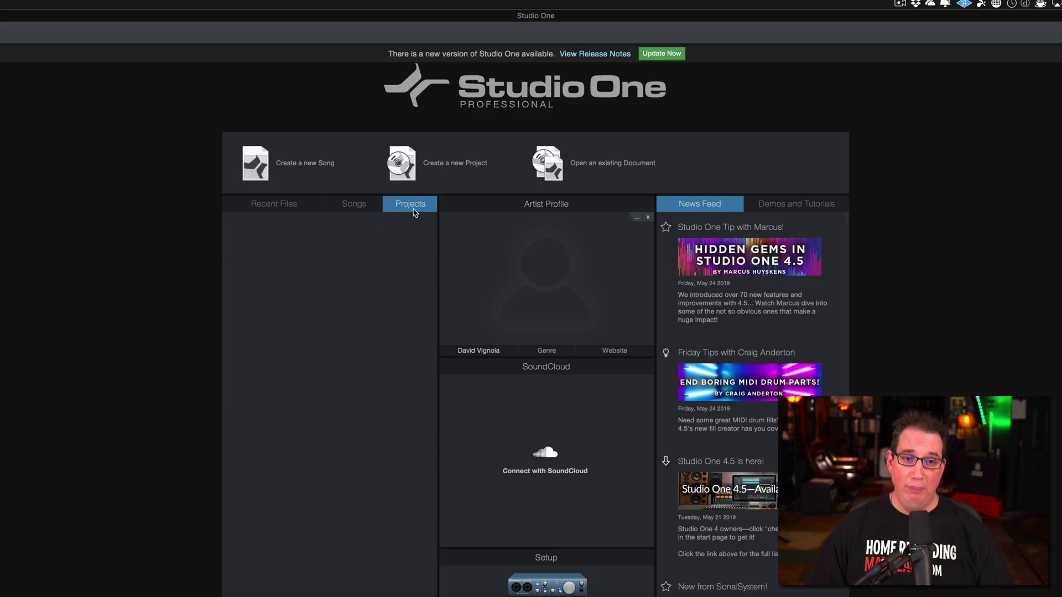
pyautogui.click(365, 207)
pyautogui.click(292, 205)
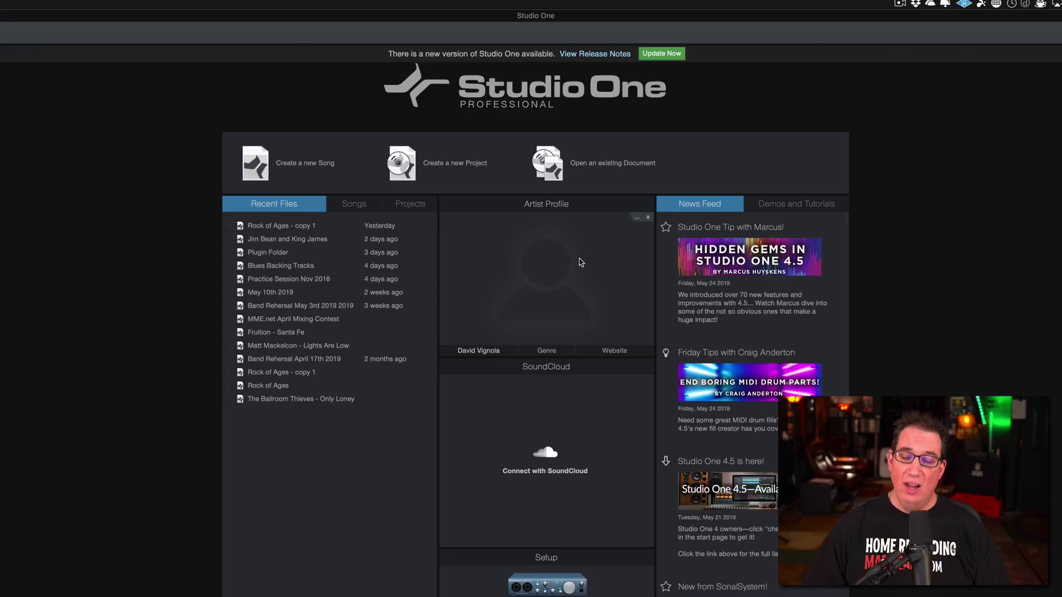
# Try the artist profile image and name fields, then start a SoundCloud connection and close its sign-in page
pyautogui.click(638, 219)
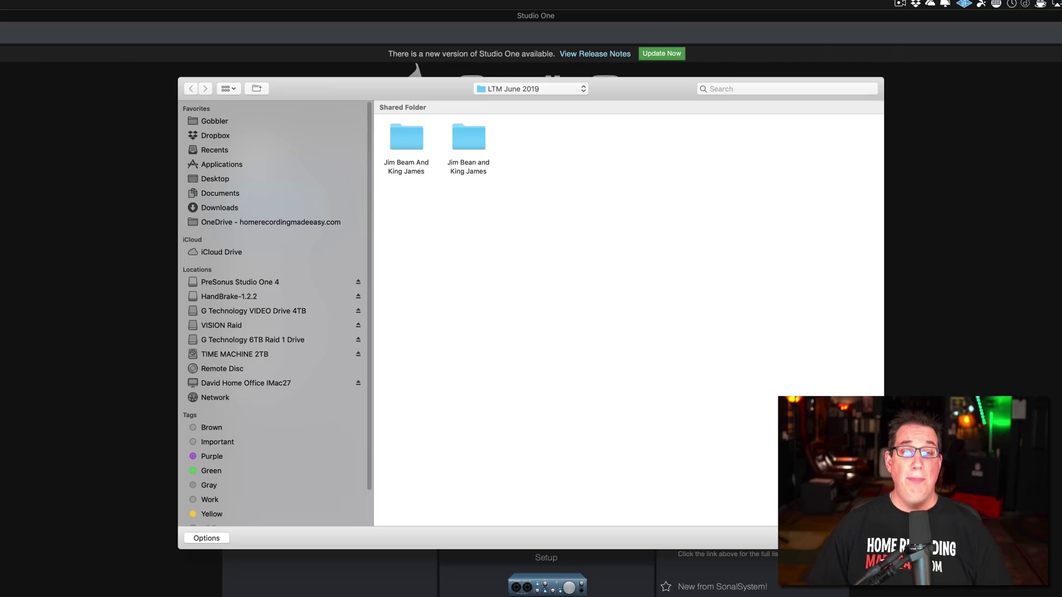
pyautogui.press('Escape')
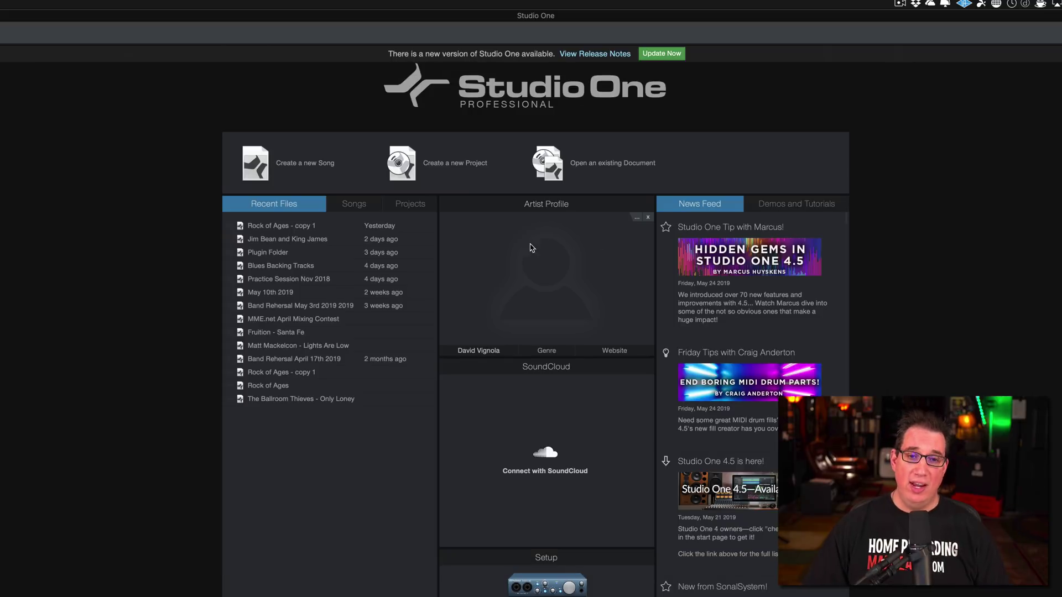
pyautogui.click(492, 352)
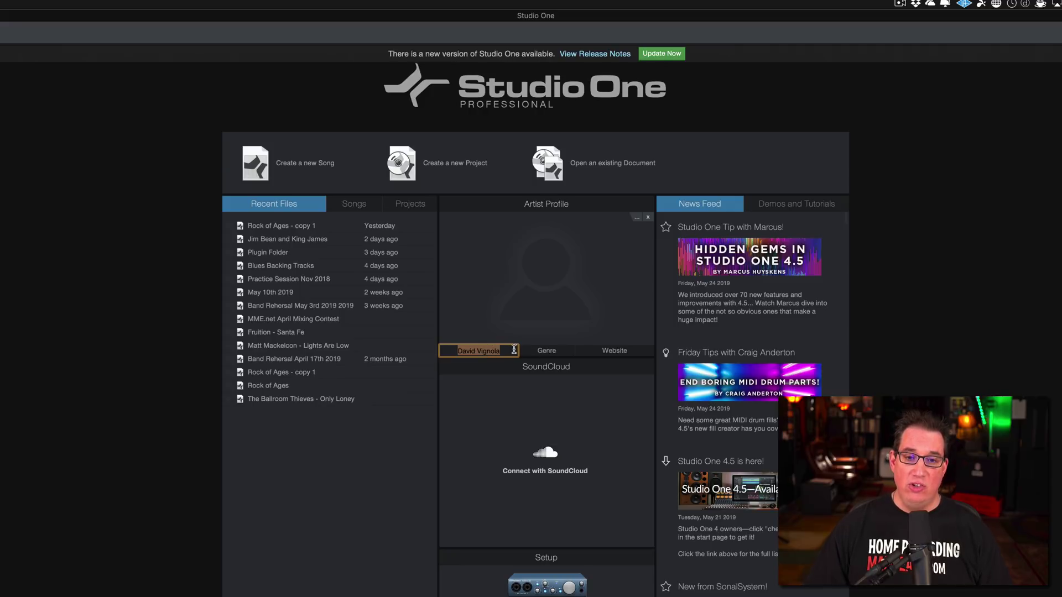
pyautogui.click(554, 351)
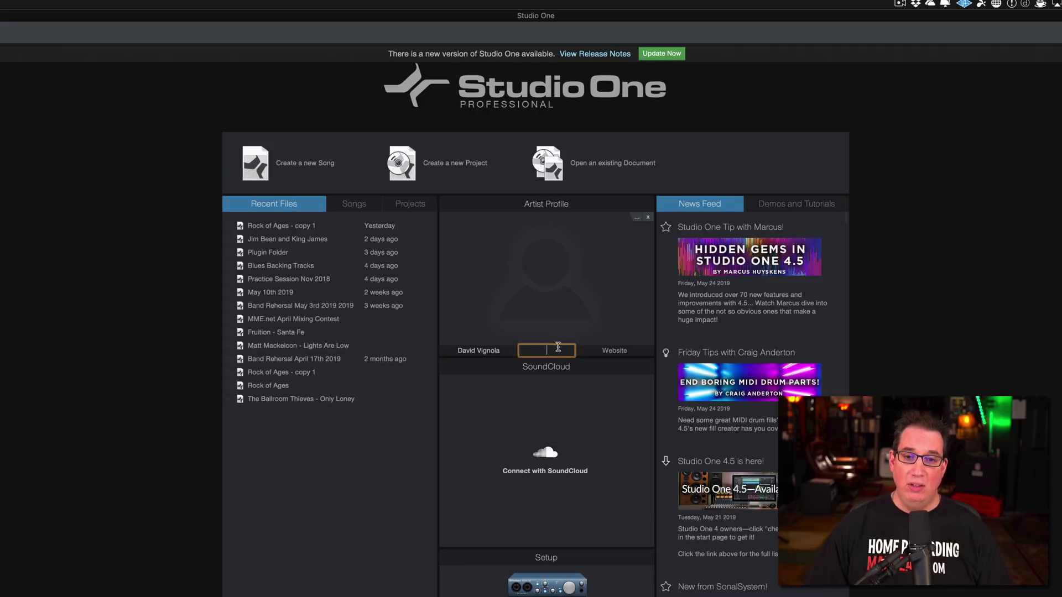
pyautogui.click(620, 356)
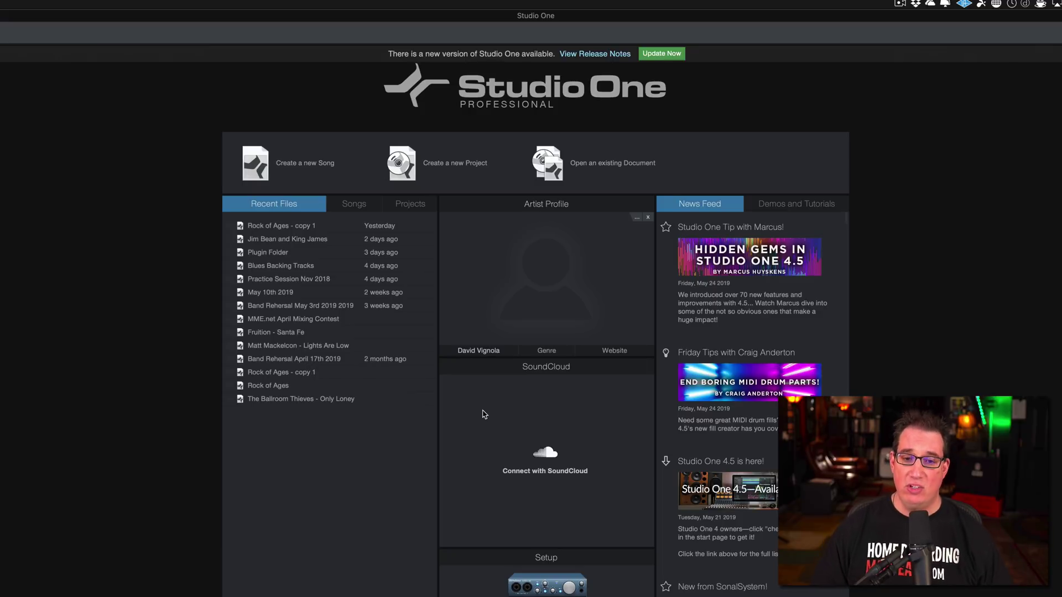
pyautogui.click(546, 474)
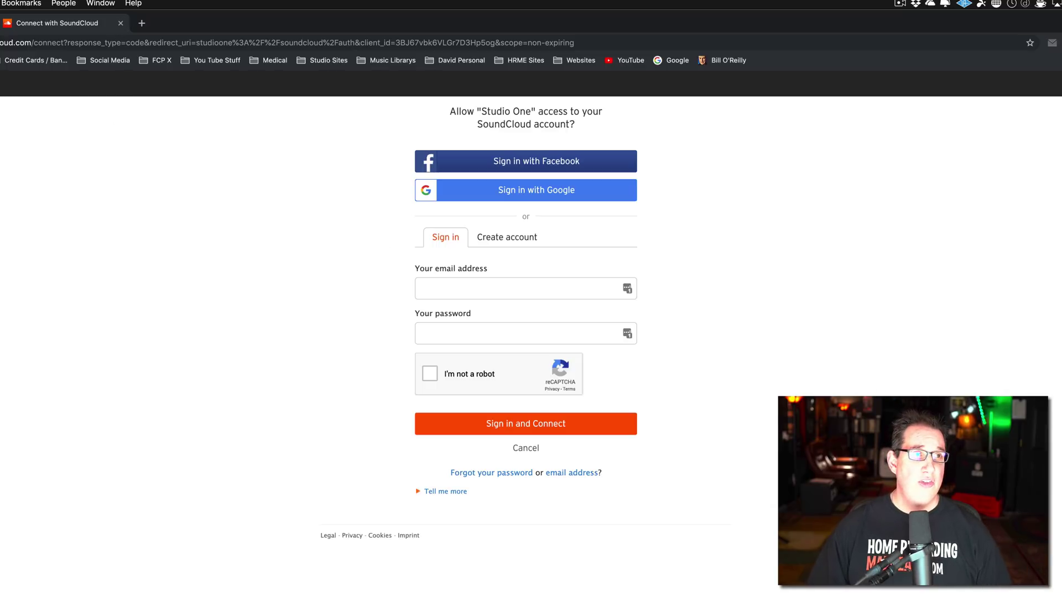
pyautogui.press('super+w')
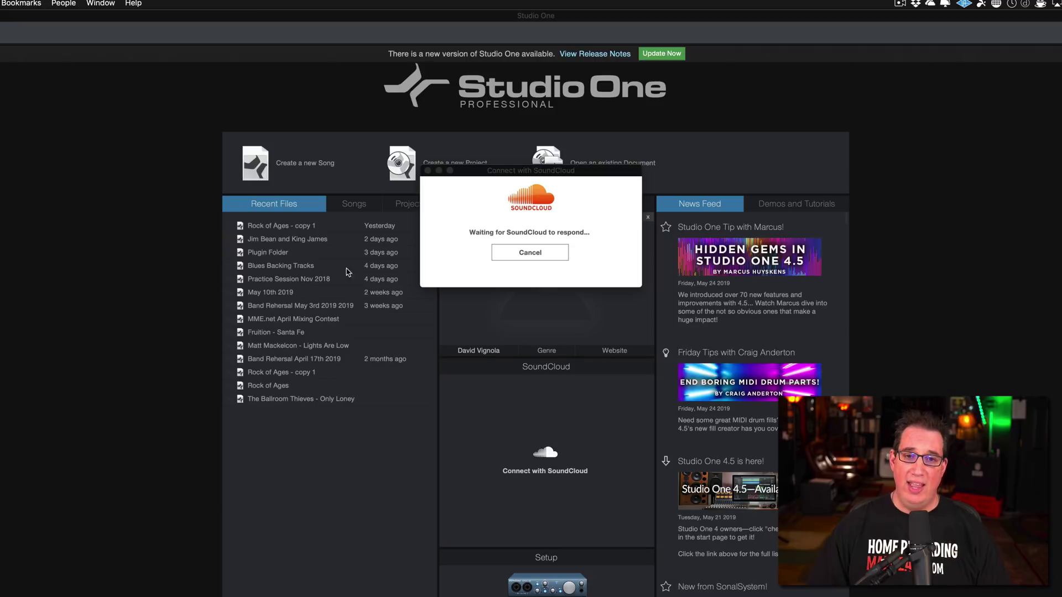
# Cancel the 'Waiting for SoundCloud' dialog so no account gets connected
pyautogui.click(536, 251)
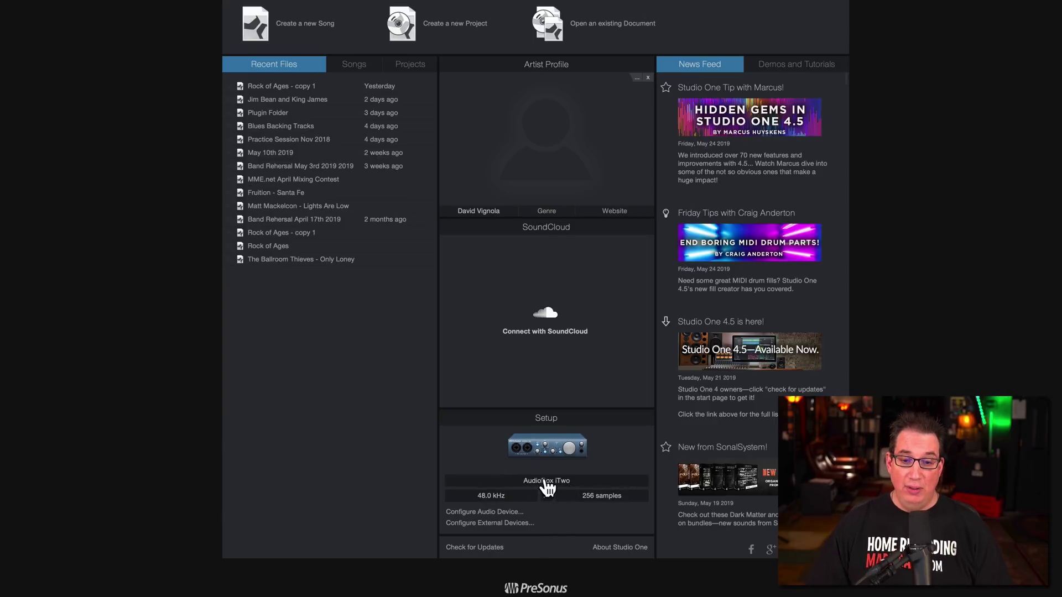
pyautogui.click(548, 485)
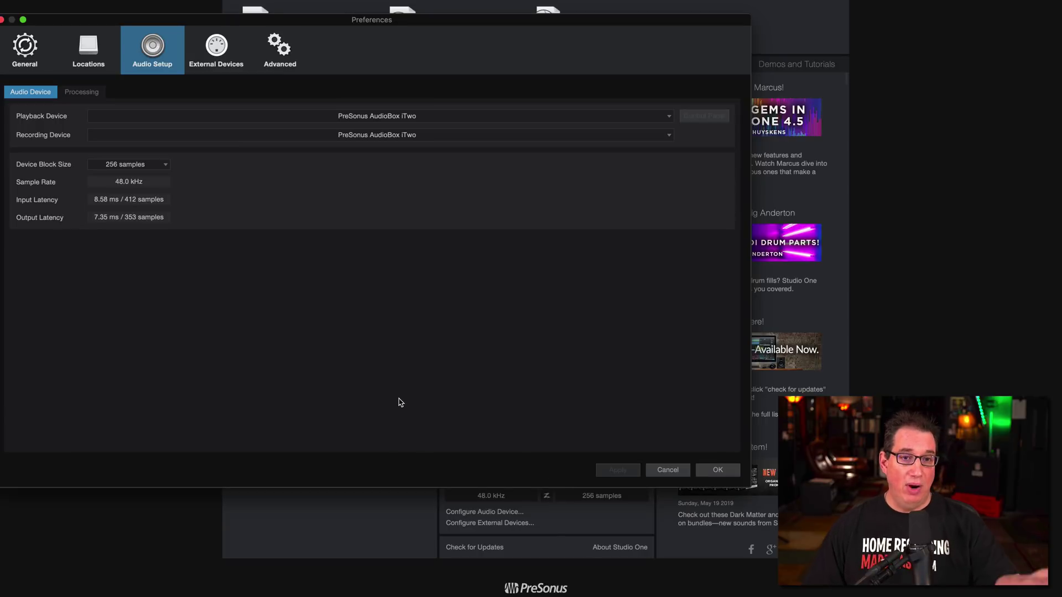
pyautogui.click(667, 471)
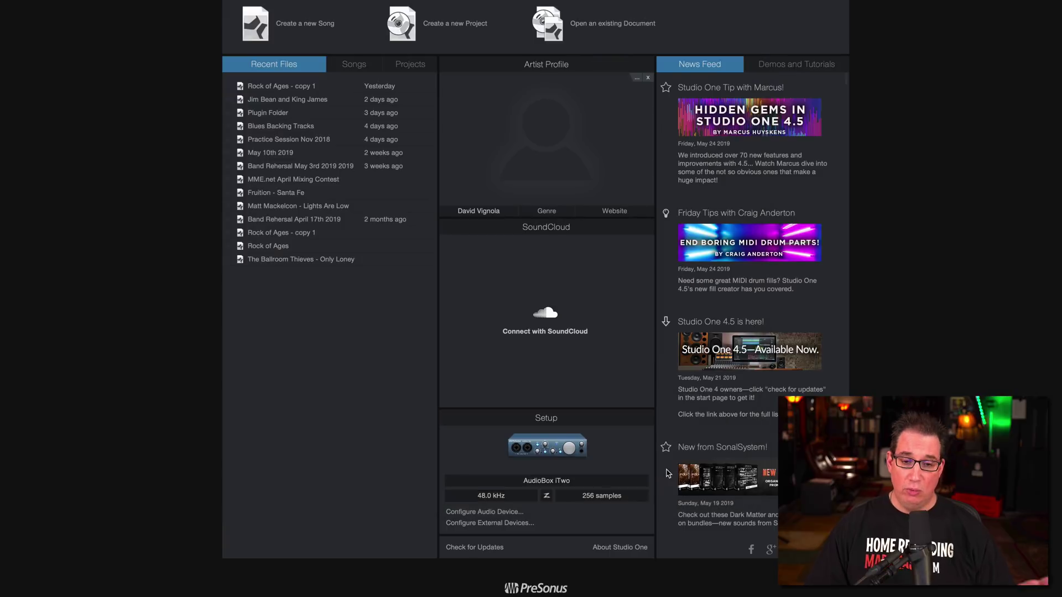
pyautogui.click(483, 513)
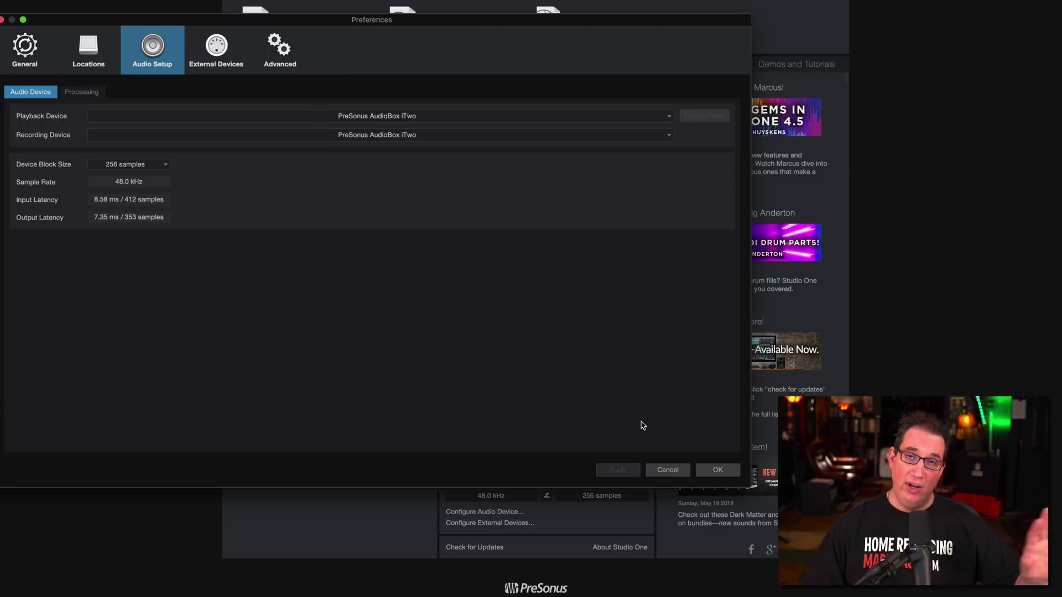
pyautogui.click(666, 470)
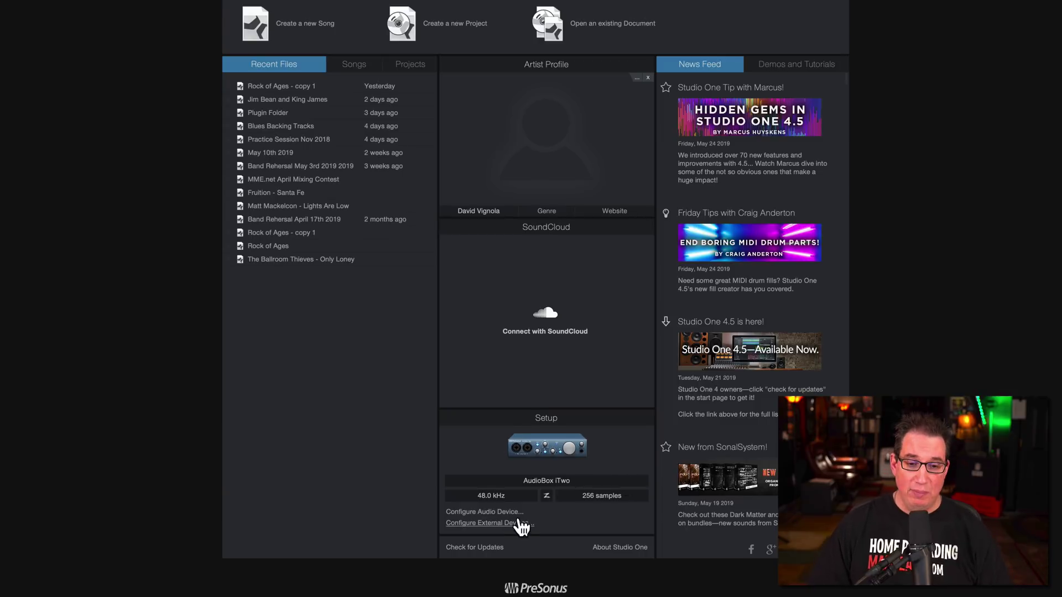
pyautogui.click(489, 523)
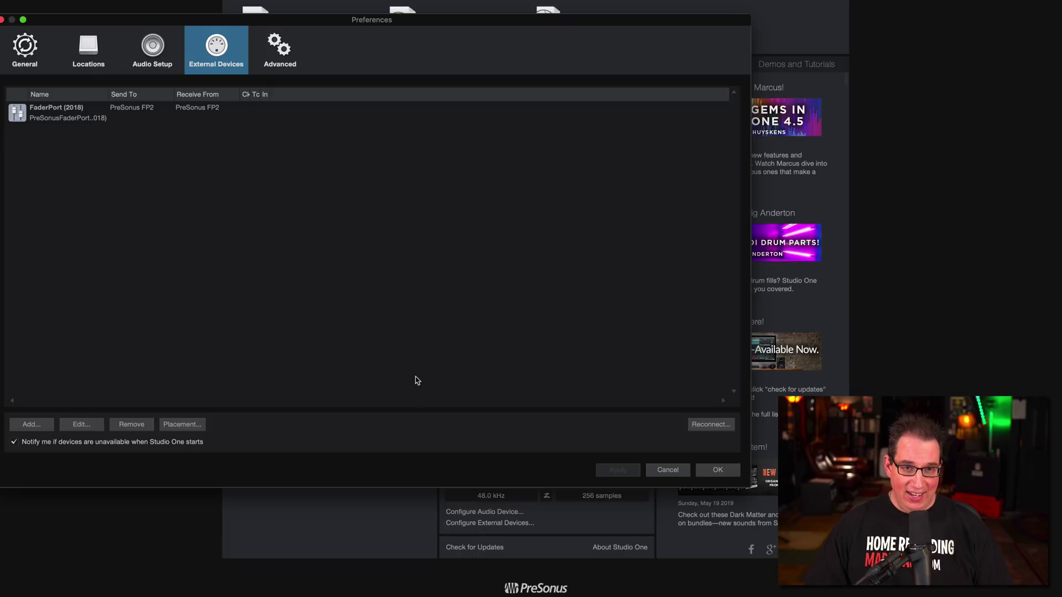
pyautogui.click(667, 471)
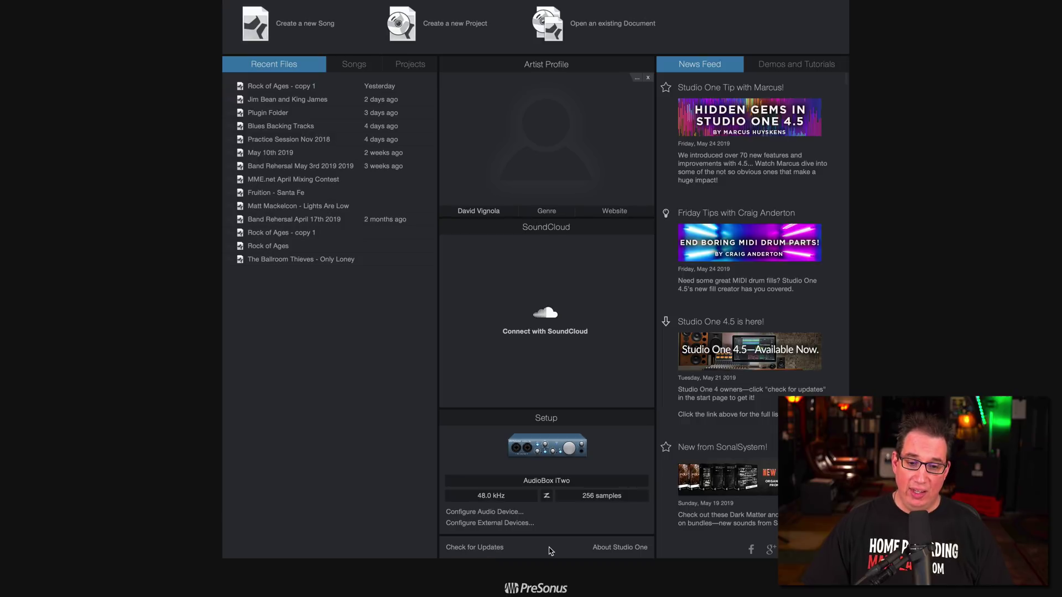
pyautogui.click(626, 551)
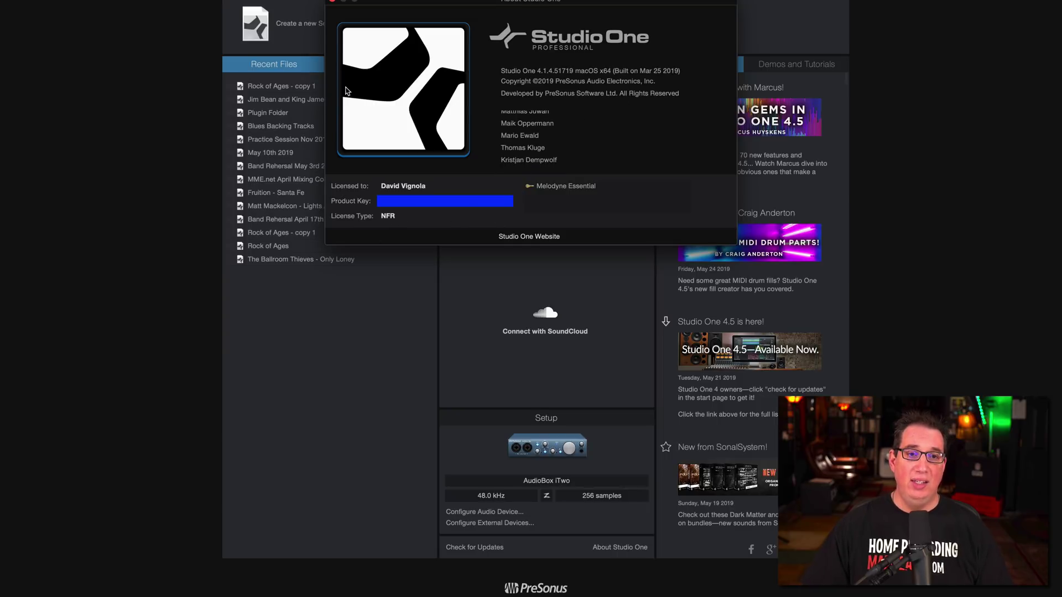
pyautogui.click(333, 2)
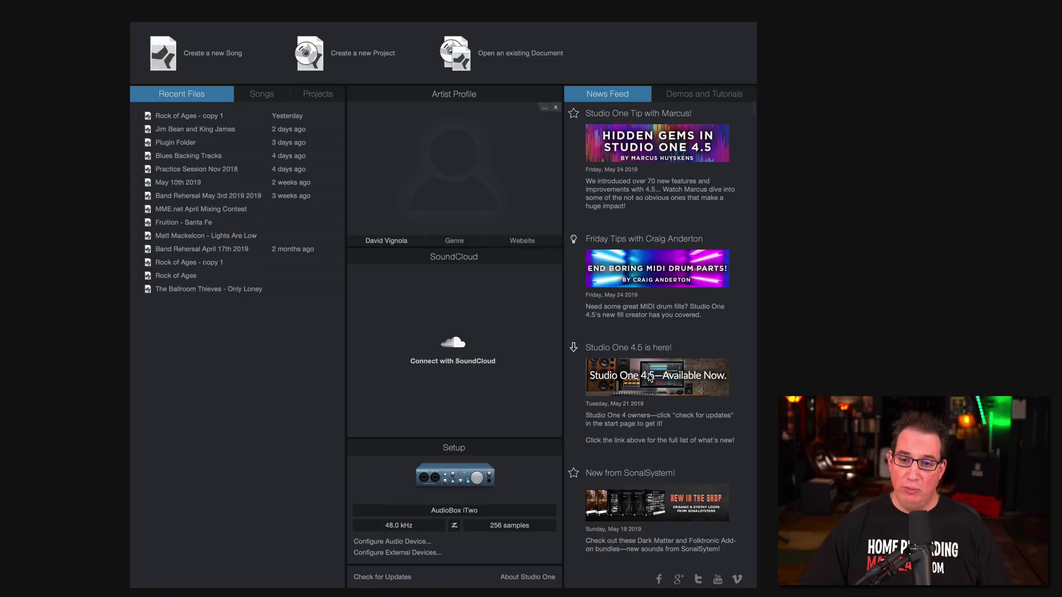
pyautogui.scroll(-1, 650, 378)
pyautogui.scroll(-8, 650, 377)
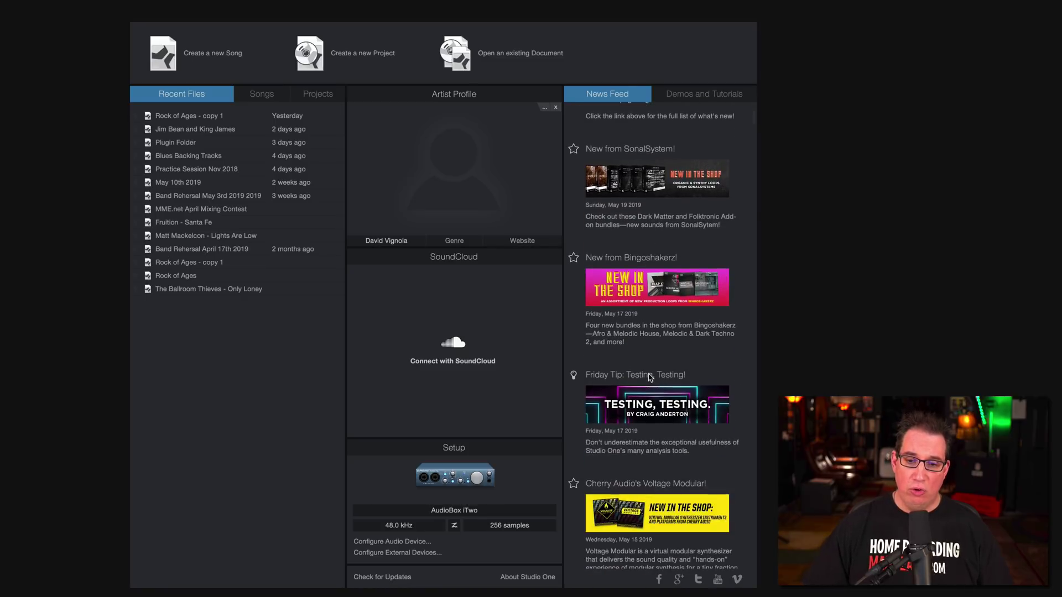
pyautogui.scroll(-10, 650, 377)
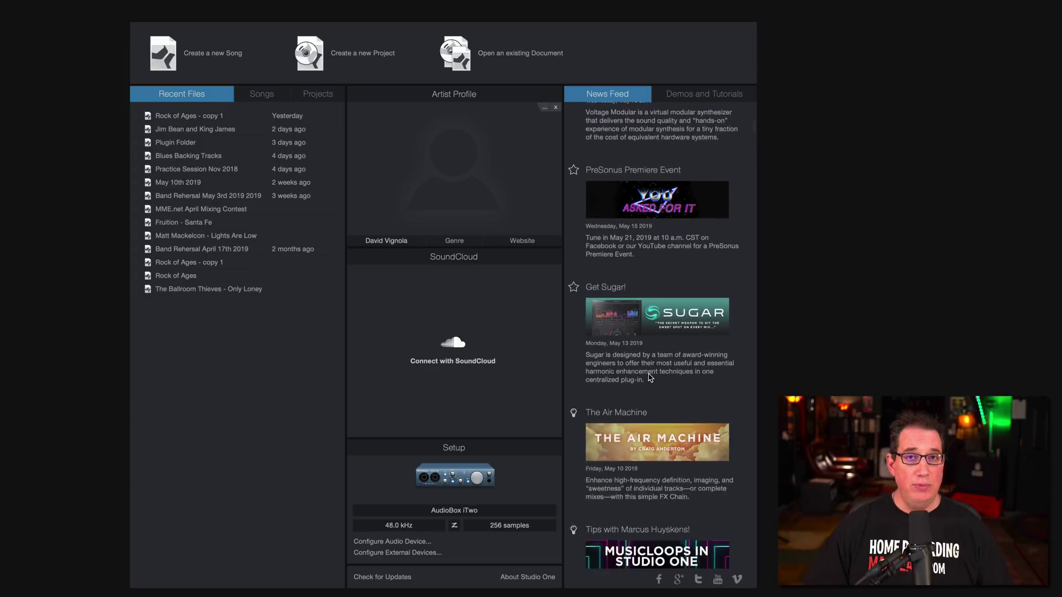
pyautogui.scroll(-4, 650, 378)
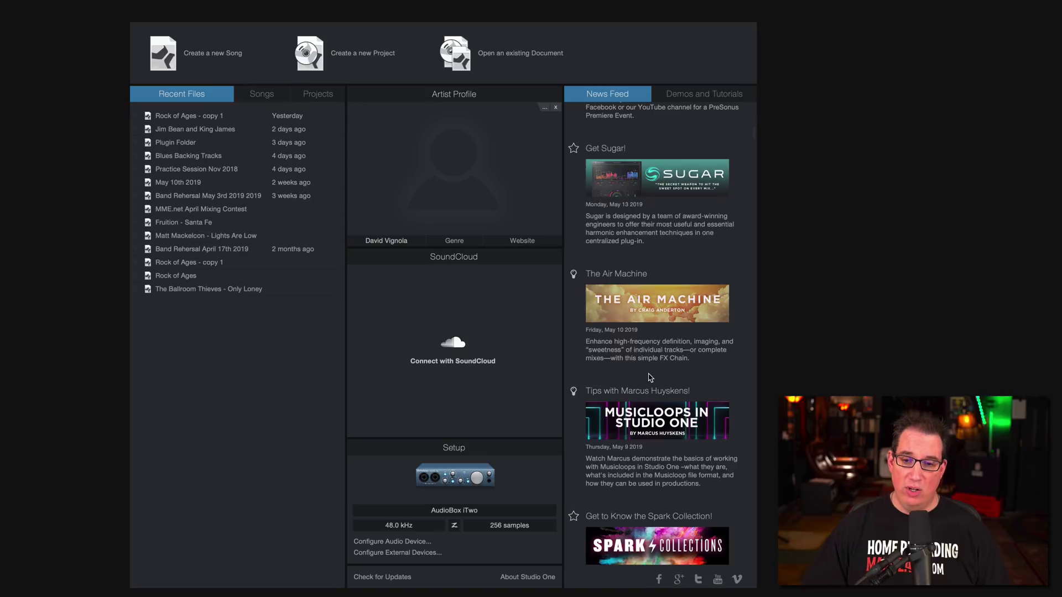
pyautogui.scroll(20, 650, 377)
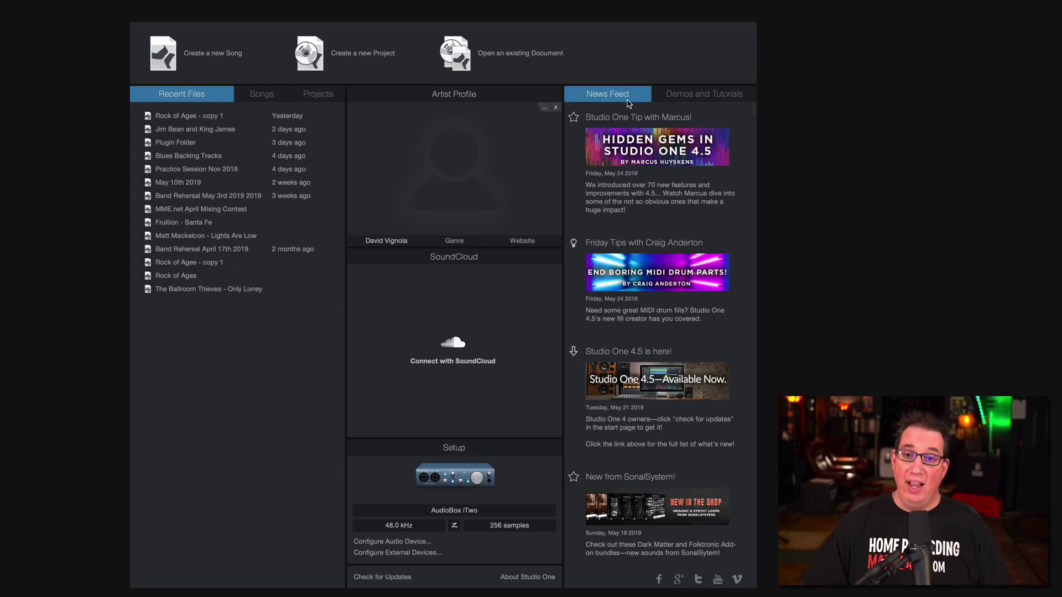
pyautogui.click(703, 97)
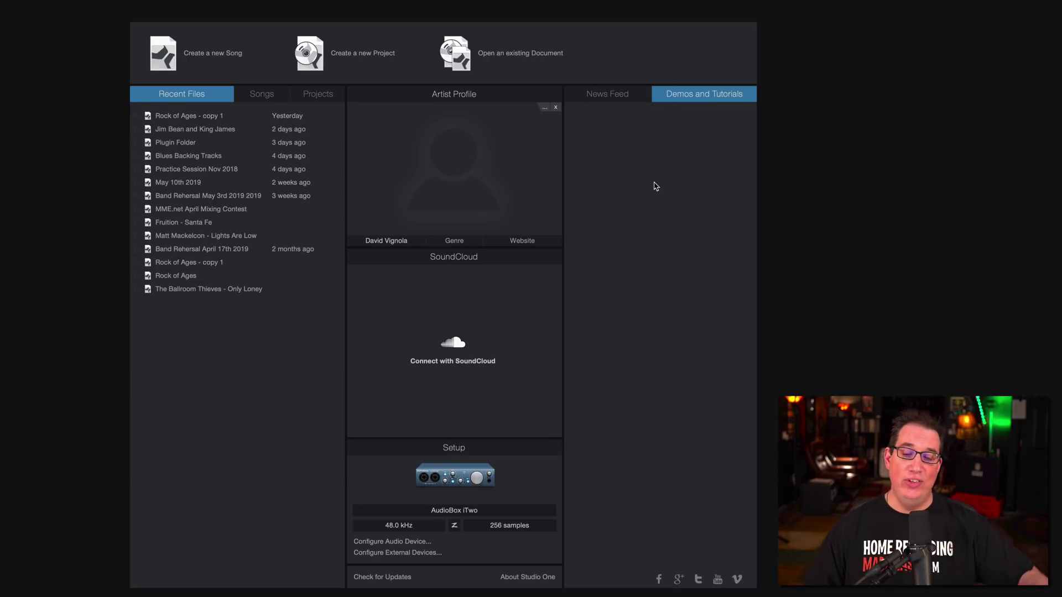
pyautogui.click(601, 96)
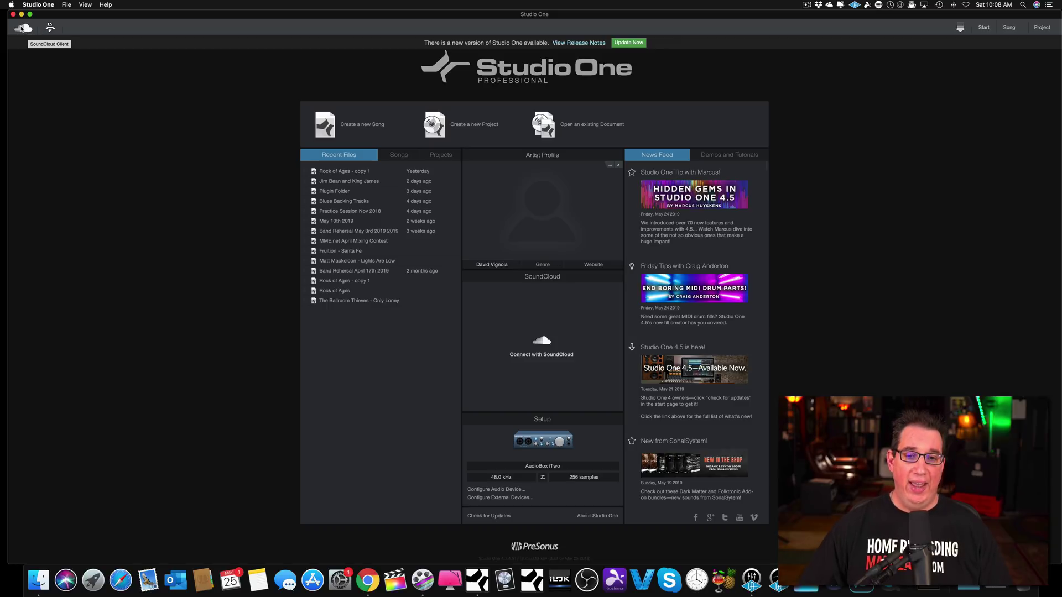
pyautogui.click(23, 28)
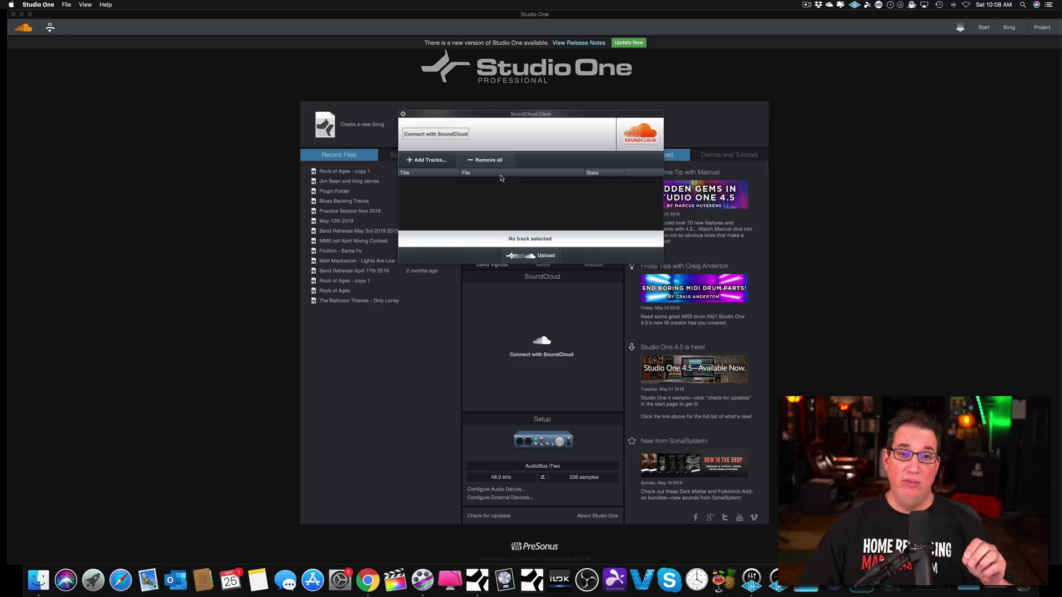
pyautogui.click(403, 114)
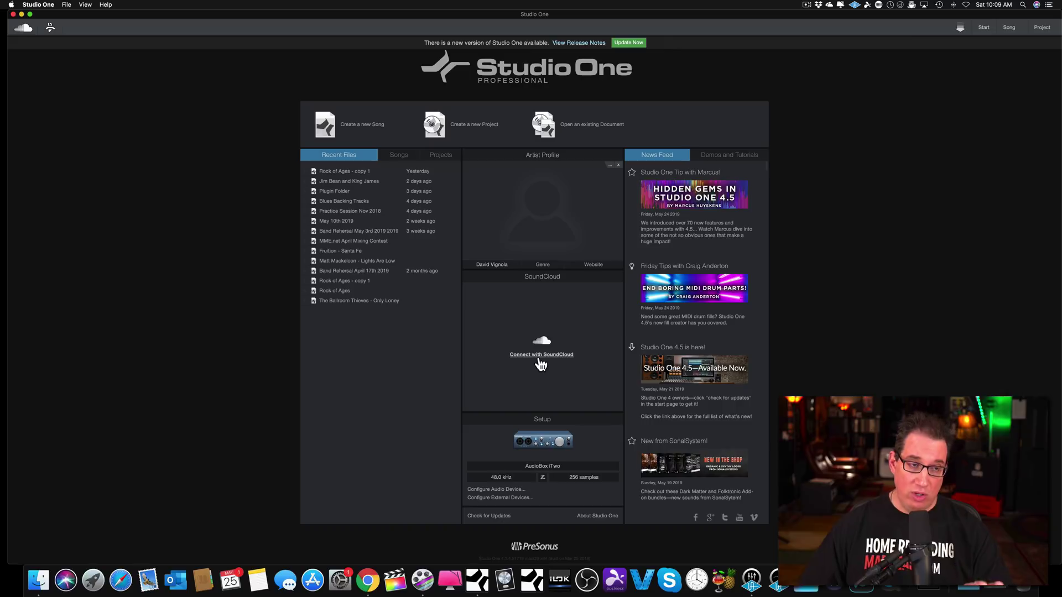
pyautogui.click(24, 29)
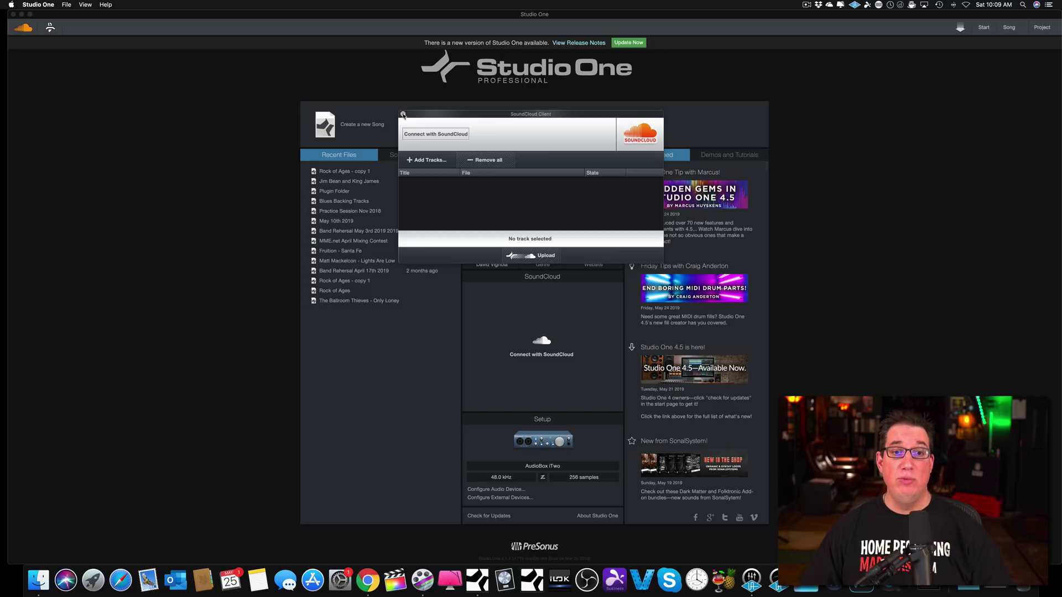
pyautogui.click(403, 114)
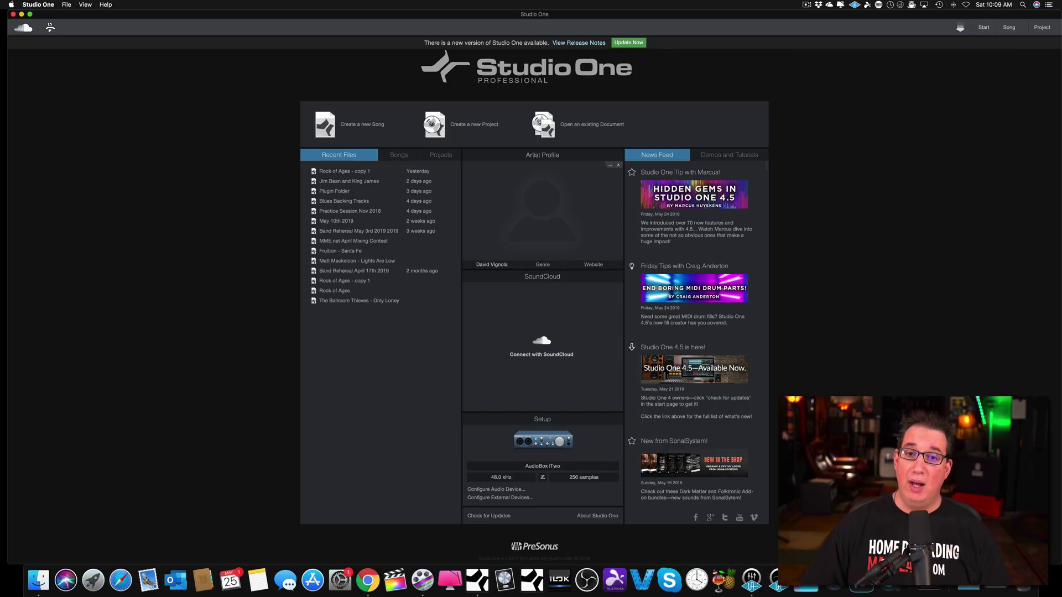
pyautogui.click(1009, 30)
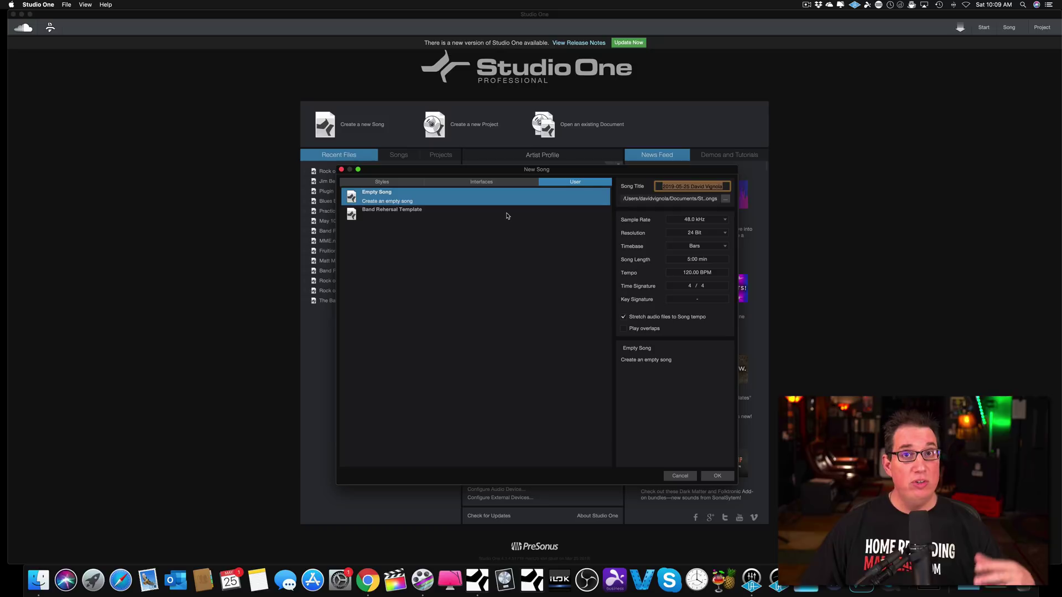
pyautogui.moveTo(470, 174); pyautogui.dragTo(464, 159)
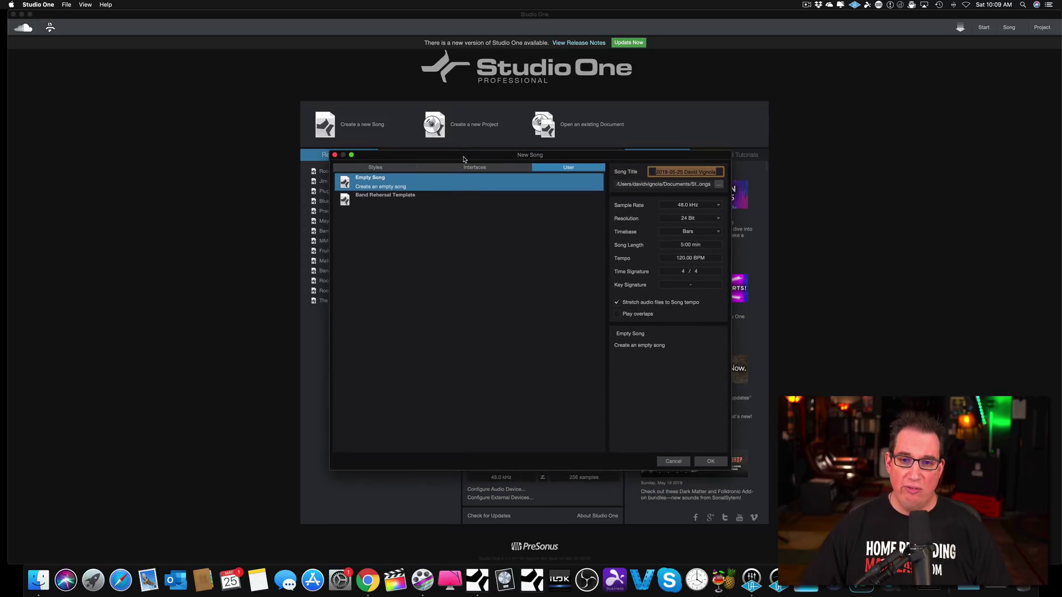
pyautogui.click(667, 461)
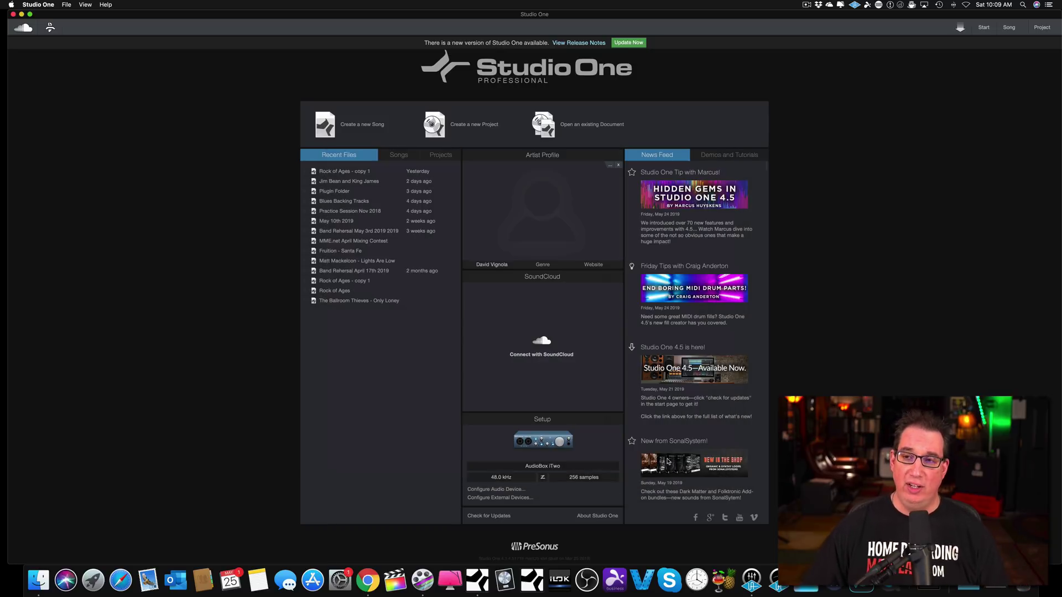
pyautogui.click(1041, 28)
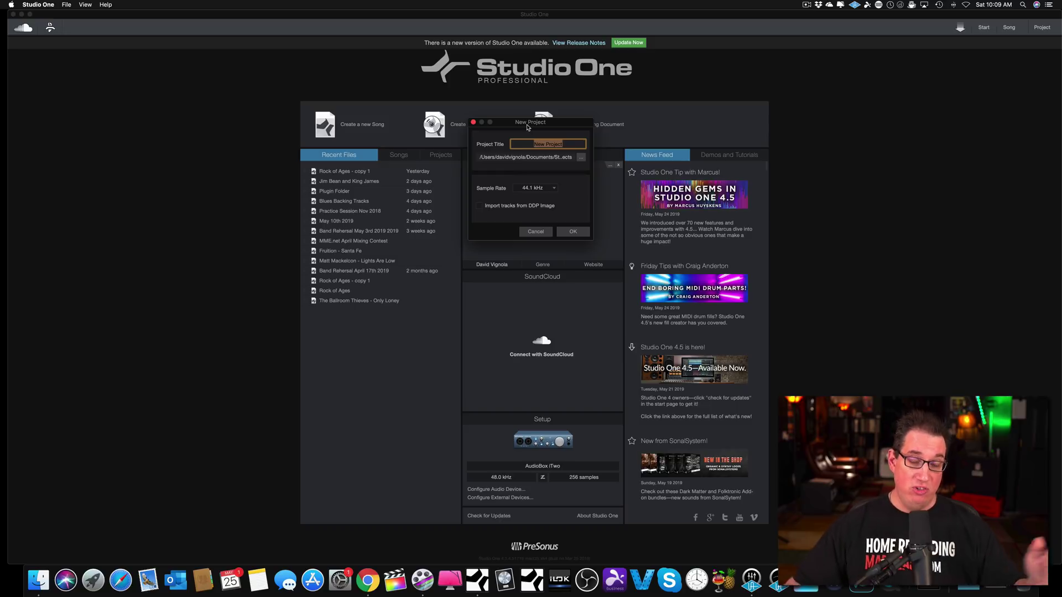
pyautogui.moveTo(524, 125); pyautogui.dragTo(520, 137)
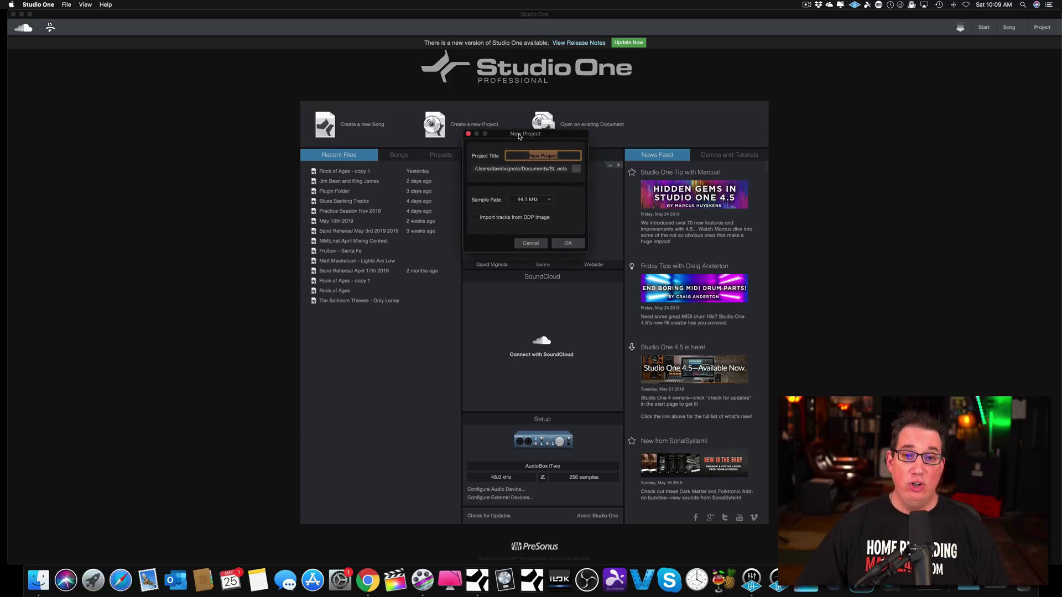
pyautogui.click(530, 244)
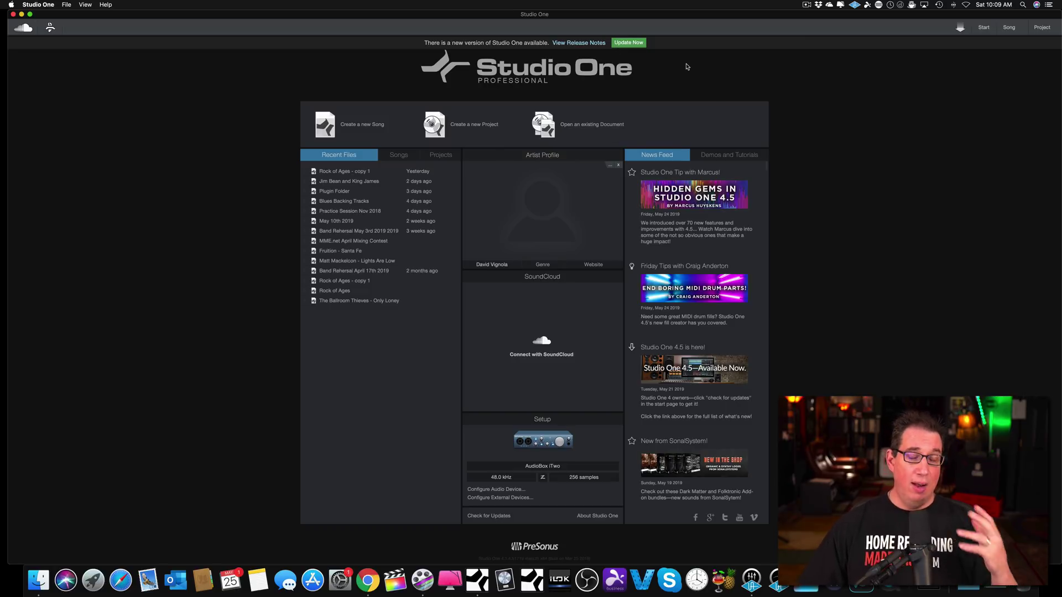
# Download the Studio One 4.5.0.52556 update from the new-version banner
pyautogui.click(628, 44)
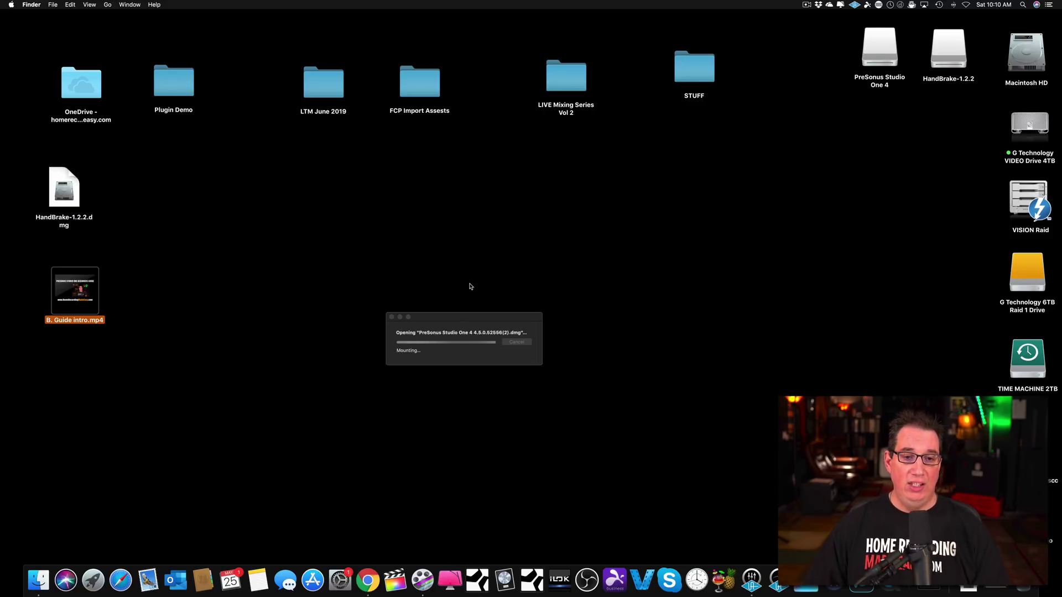
# Copy Studio One 4 into Applications, replacing the old copy, and launch the updated 4.5 version
pyautogui.moveTo(473, 318); pyautogui.dragTo(471, 310)
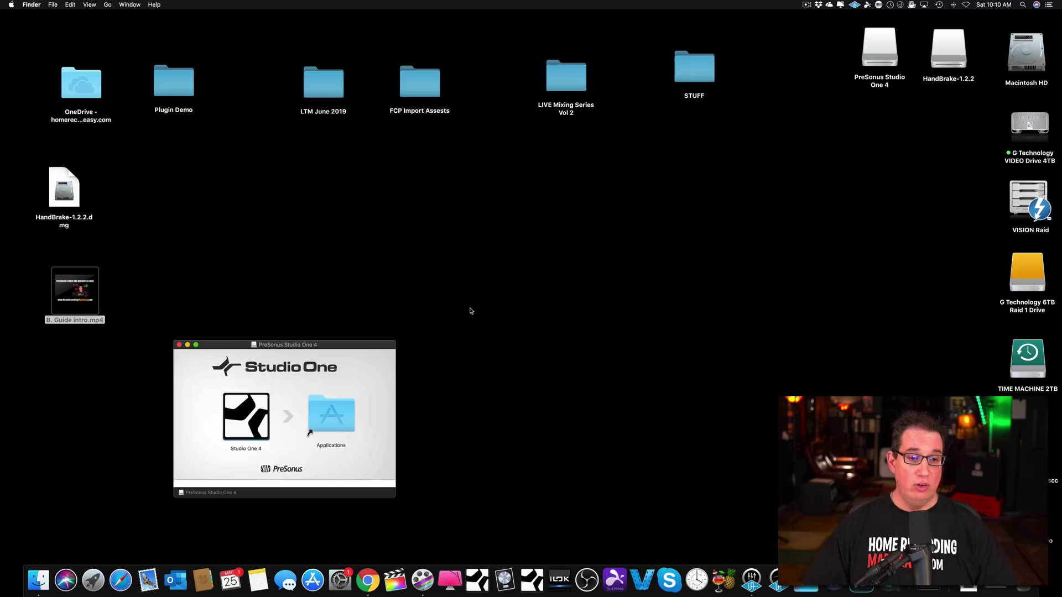
pyautogui.click(242, 417)
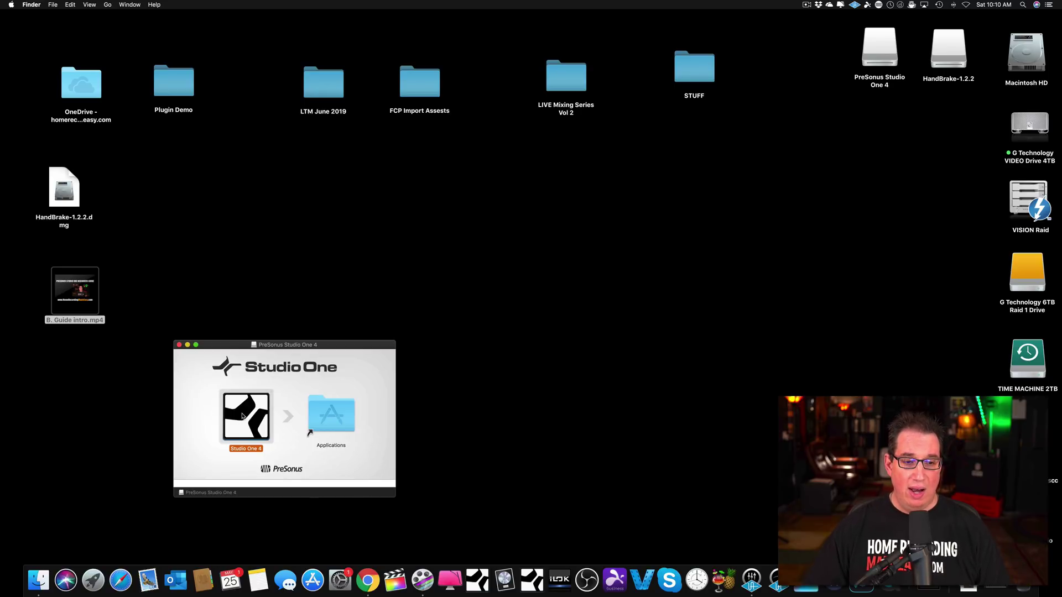
pyautogui.moveTo(242, 417); pyautogui.dragTo(331, 415)
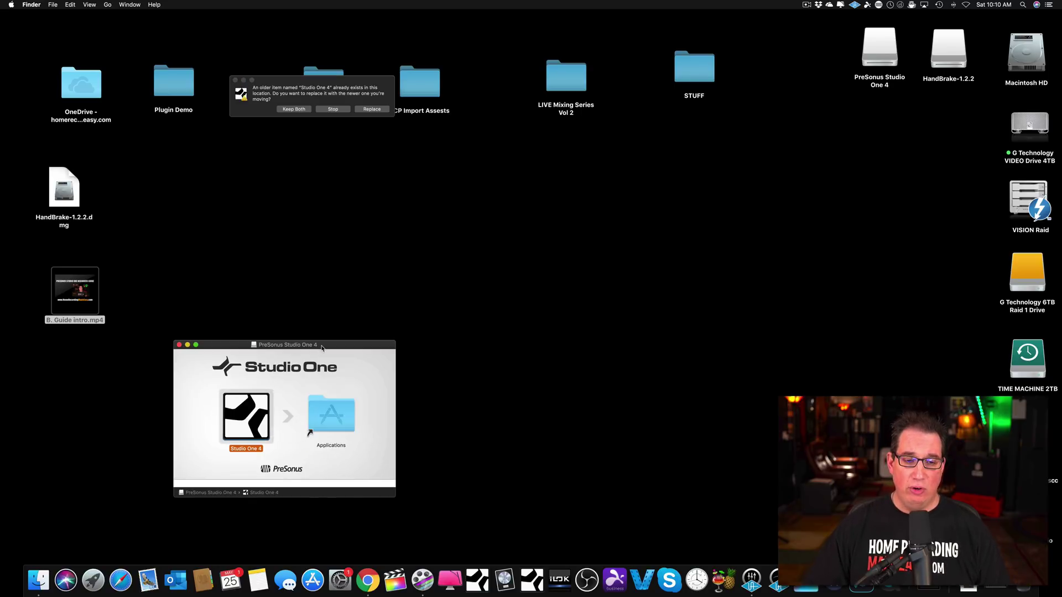
pyautogui.click(368, 110)
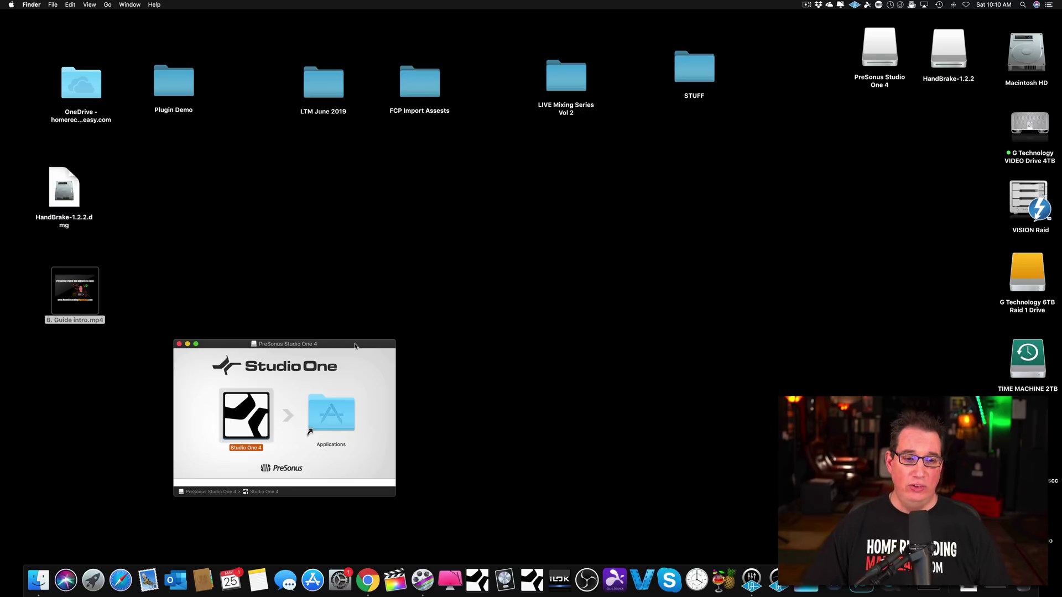
pyautogui.doubleClick(250, 418)
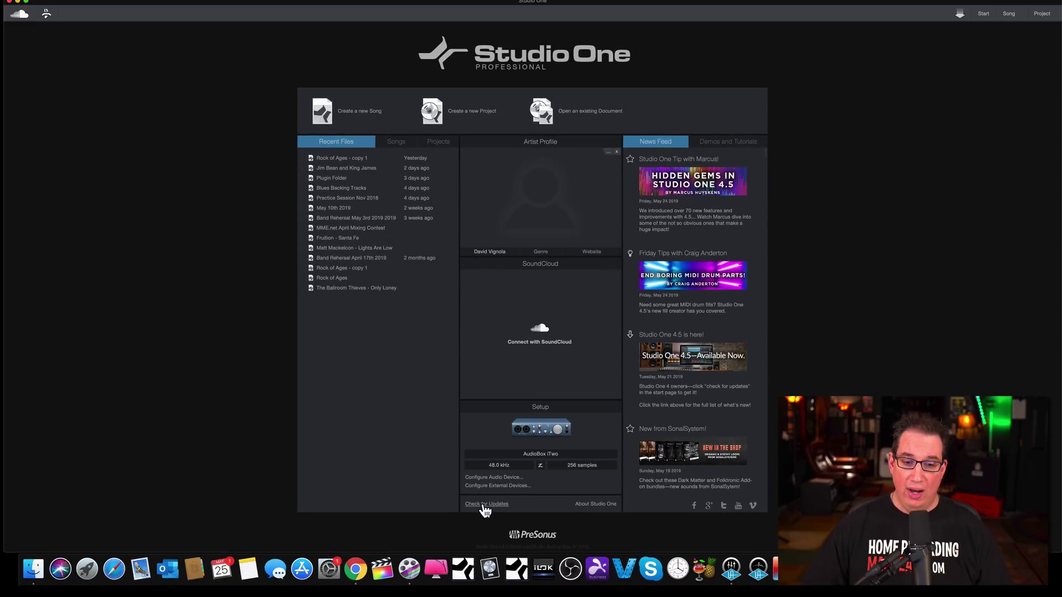
# Run Check for Updates to confirm 4.5.0.52556 is current, then dismiss the notice
pyautogui.click(483, 505)
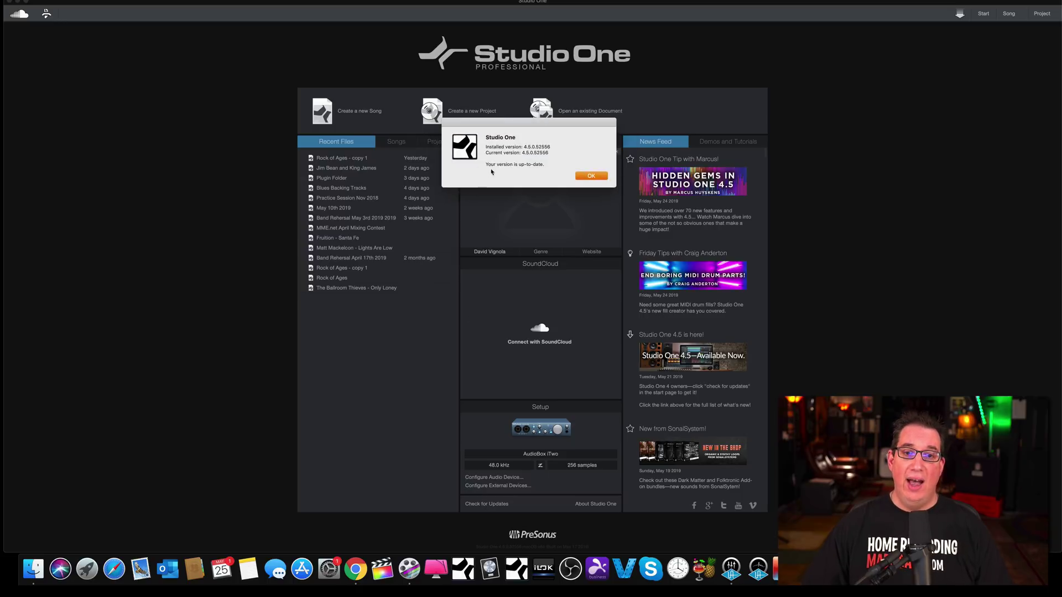
pyautogui.click(596, 180)
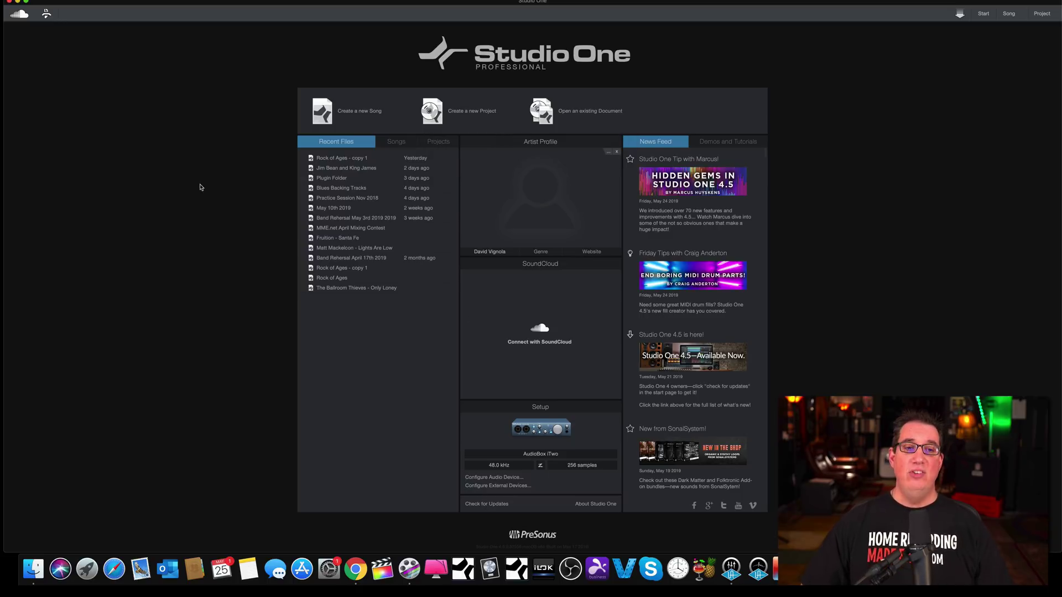